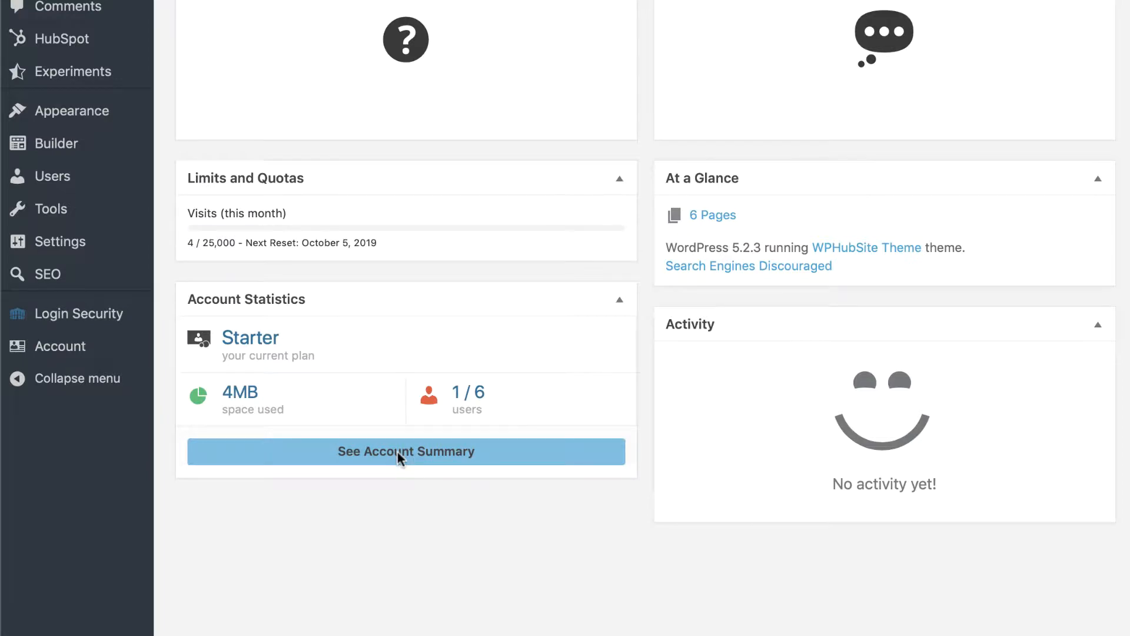
Step: Open the account summary from the Account Statistics section of the WordPress dashboard
left_click(399, 458)
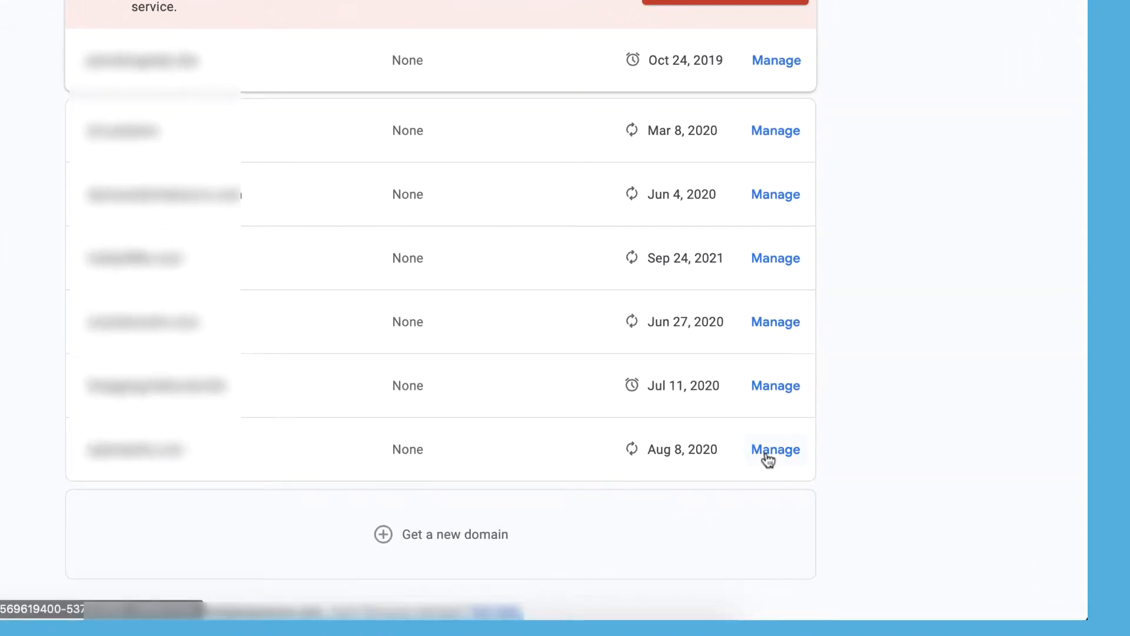
Step: In Google Domains, open the DNS settings of the domain that renews on Aug 8, 2020
left_click(765, 458)
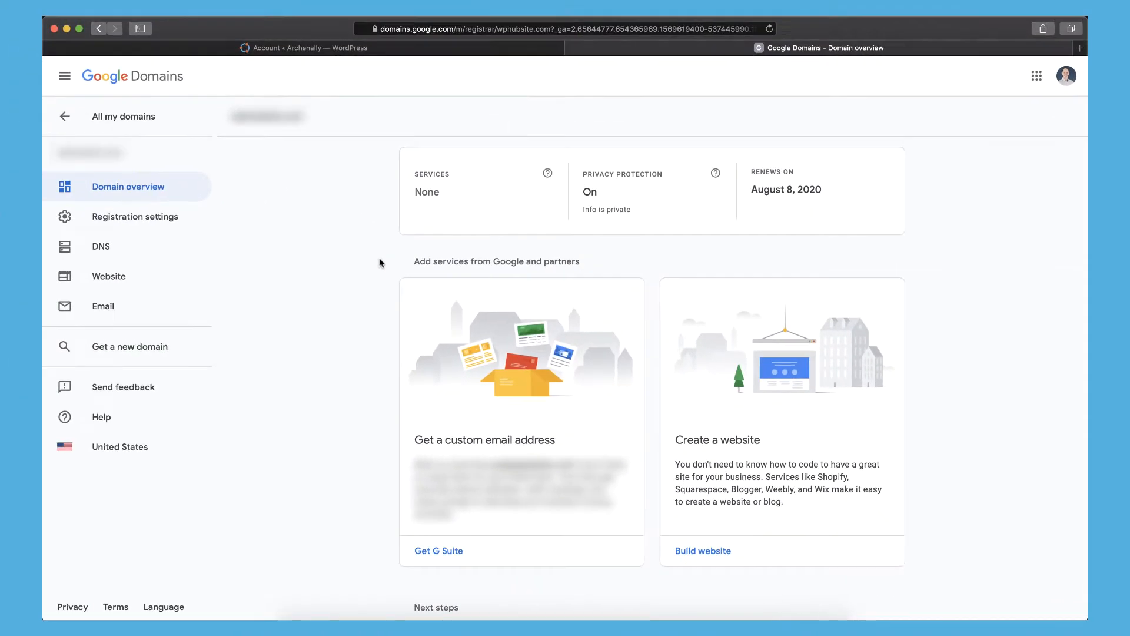
left_click(151, 247)
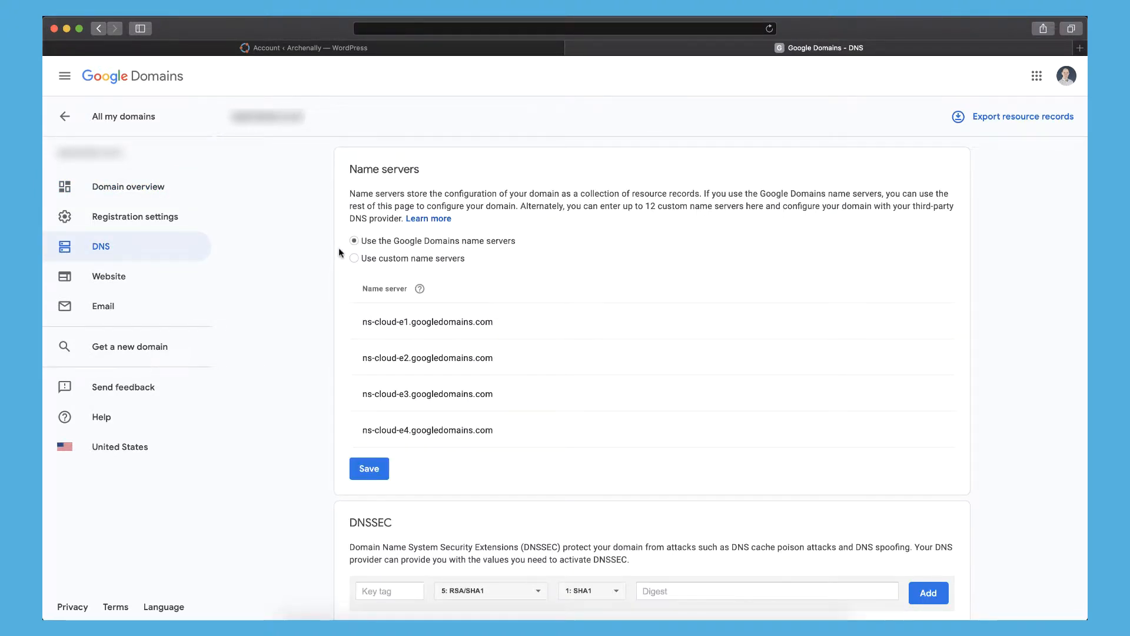
Step: Add a custom resource record of type A for the root host @ with the site's IPv4 address
scroll(338, 252, "down", 10)
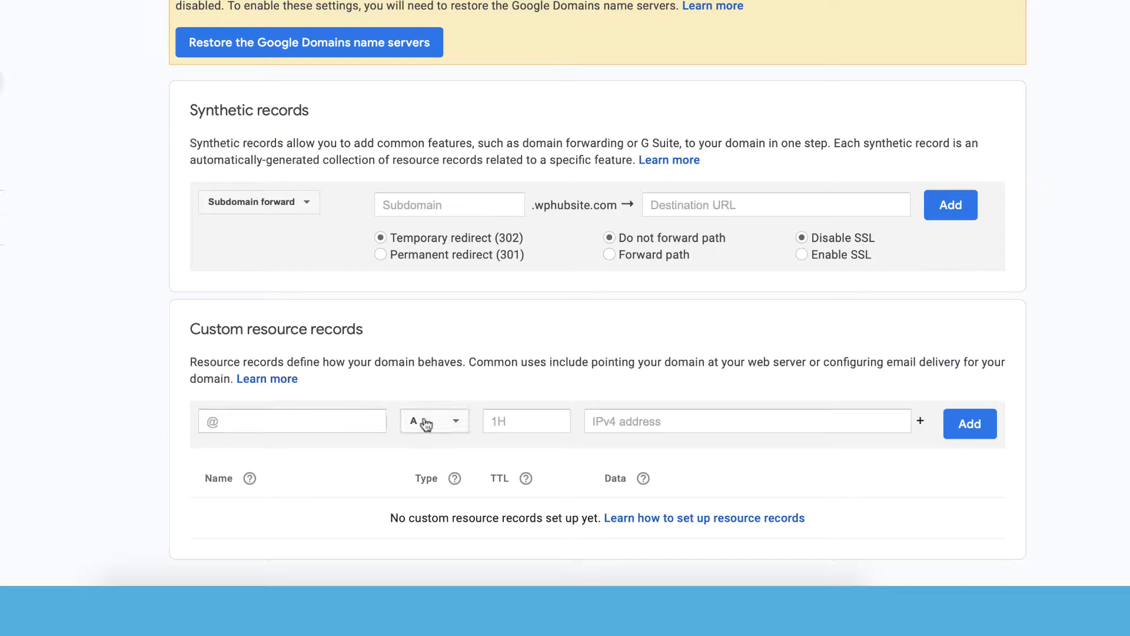
left_click(599, 421)
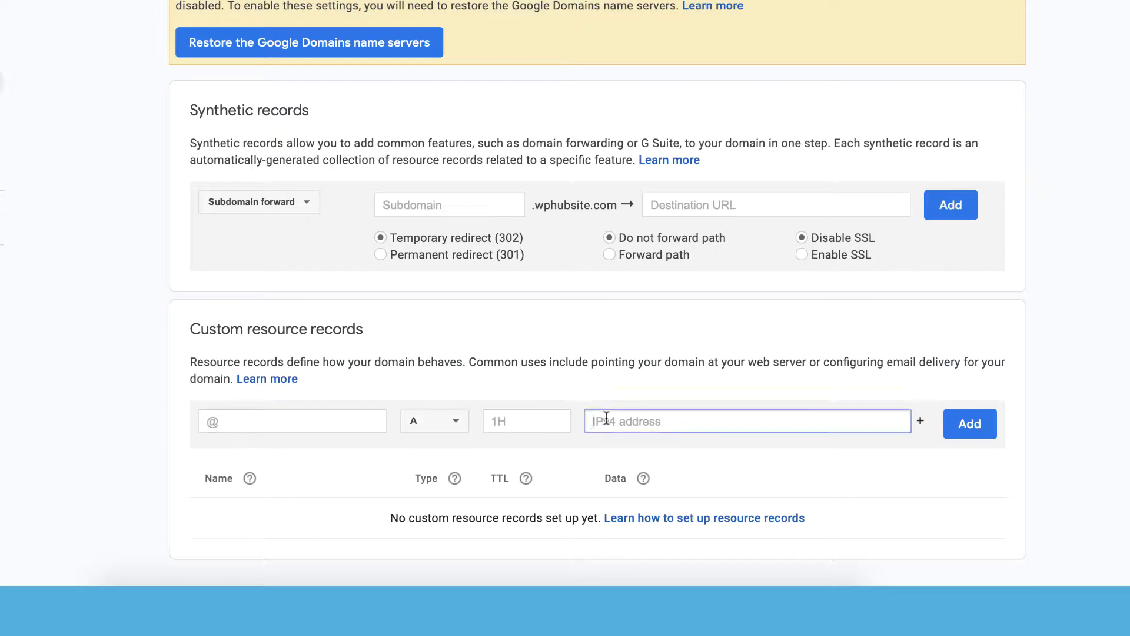
key("ctrl+v")
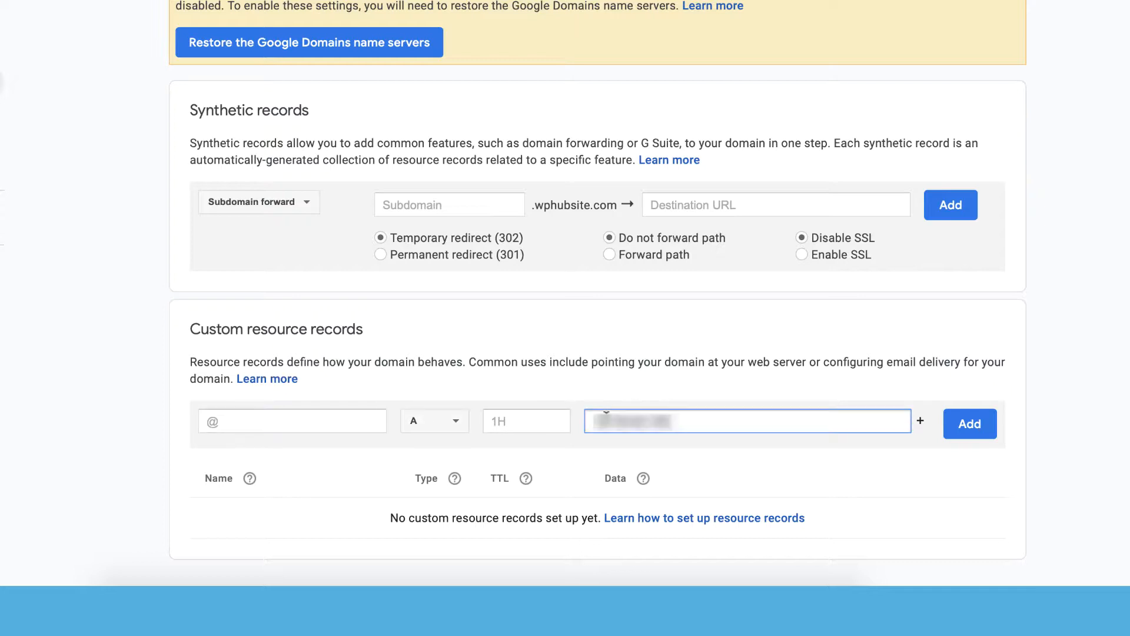
left_click(971, 422)
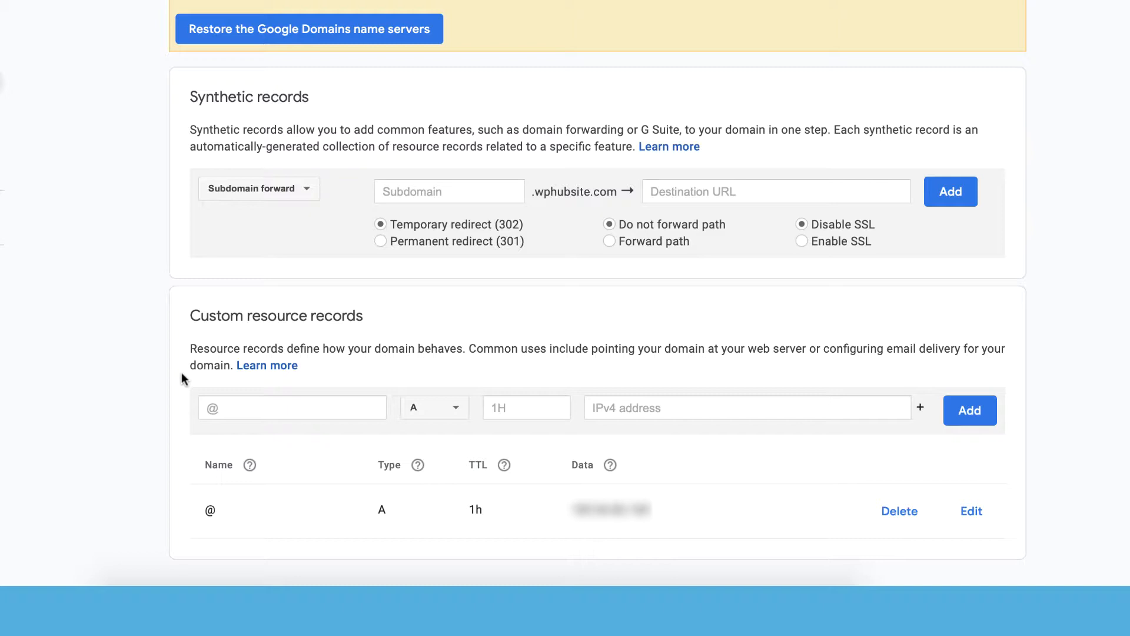
Step: Add a custom resource record named www of type CNAME that points to the site's domain name
left_click(238, 400)
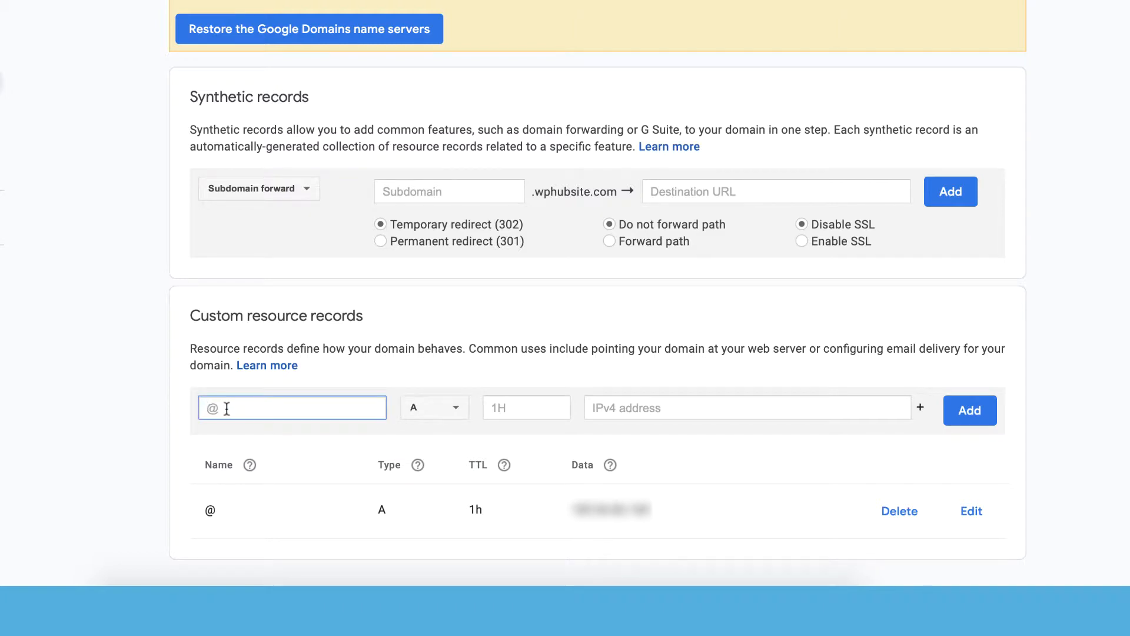
type("www")
left_click(434, 416)
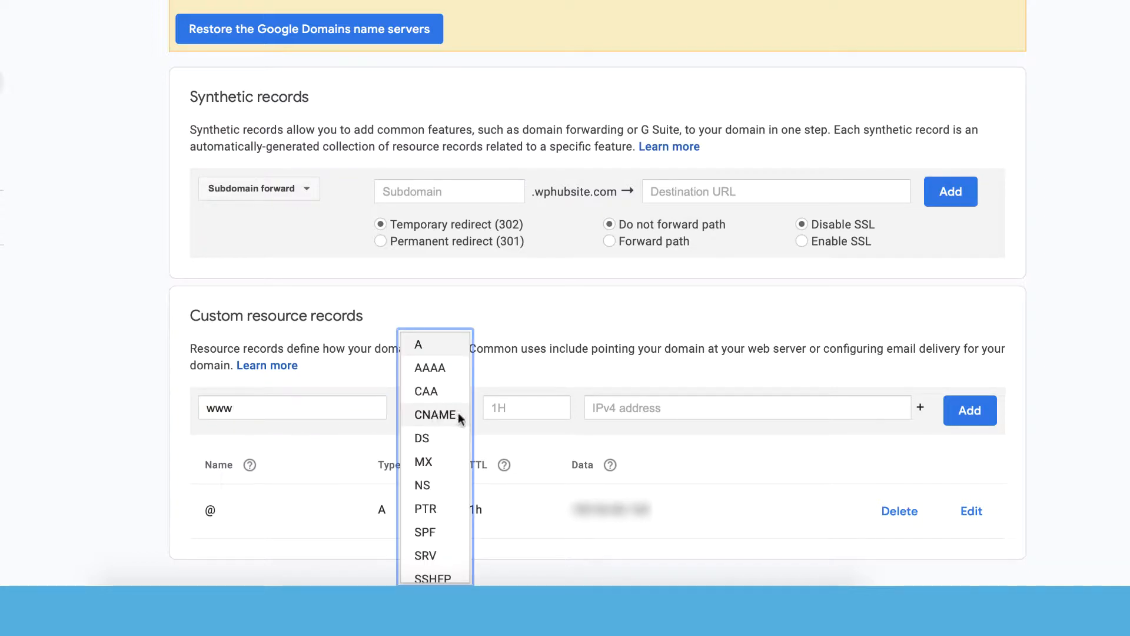
left_click(458, 417)
left_click(617, 405)
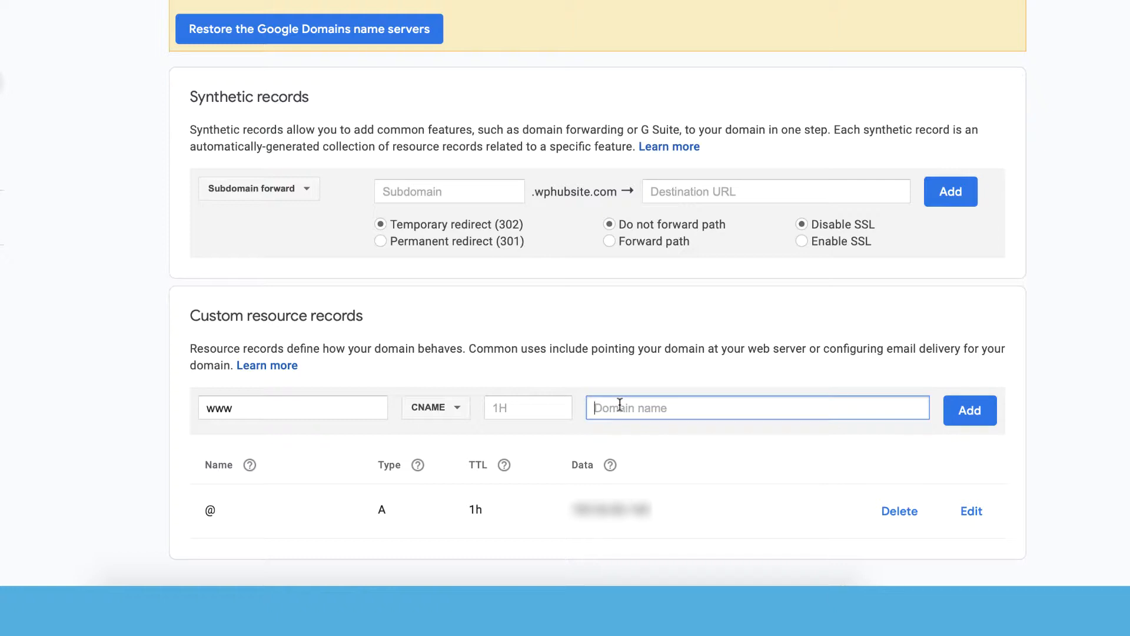
key("ctrl+v")
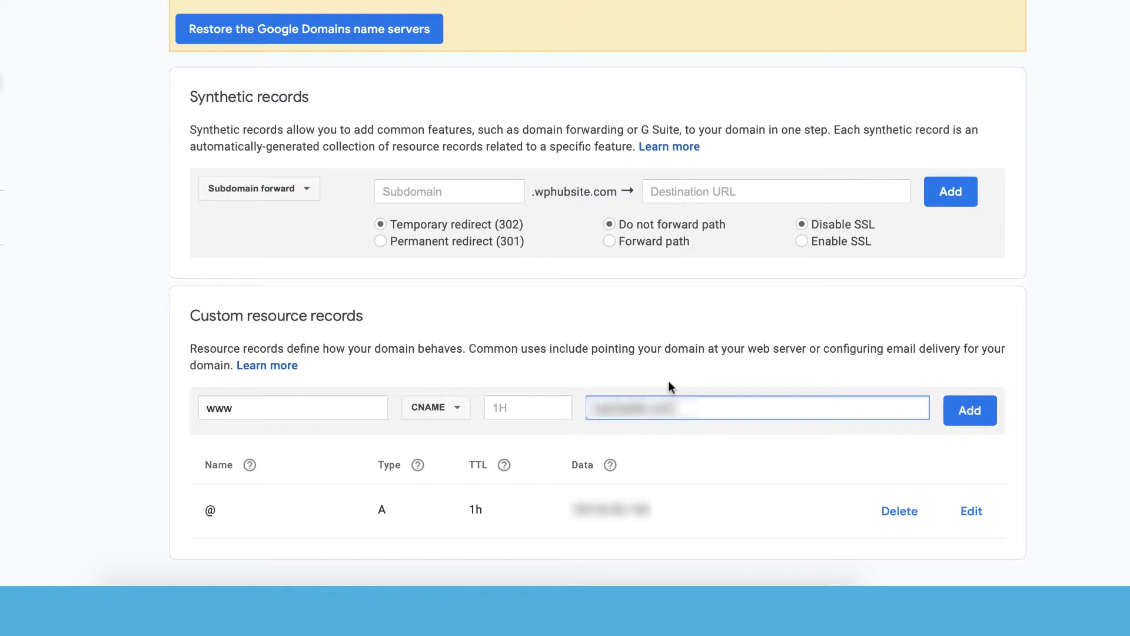
left_click(977, 412)
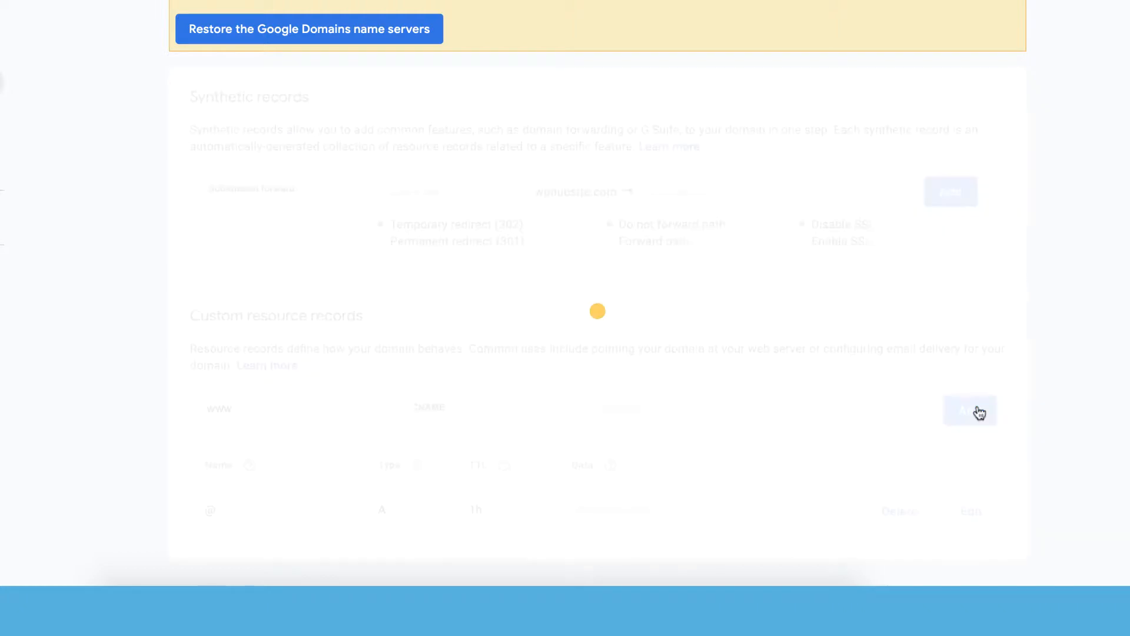
scroll(435, 315, "down", 1)
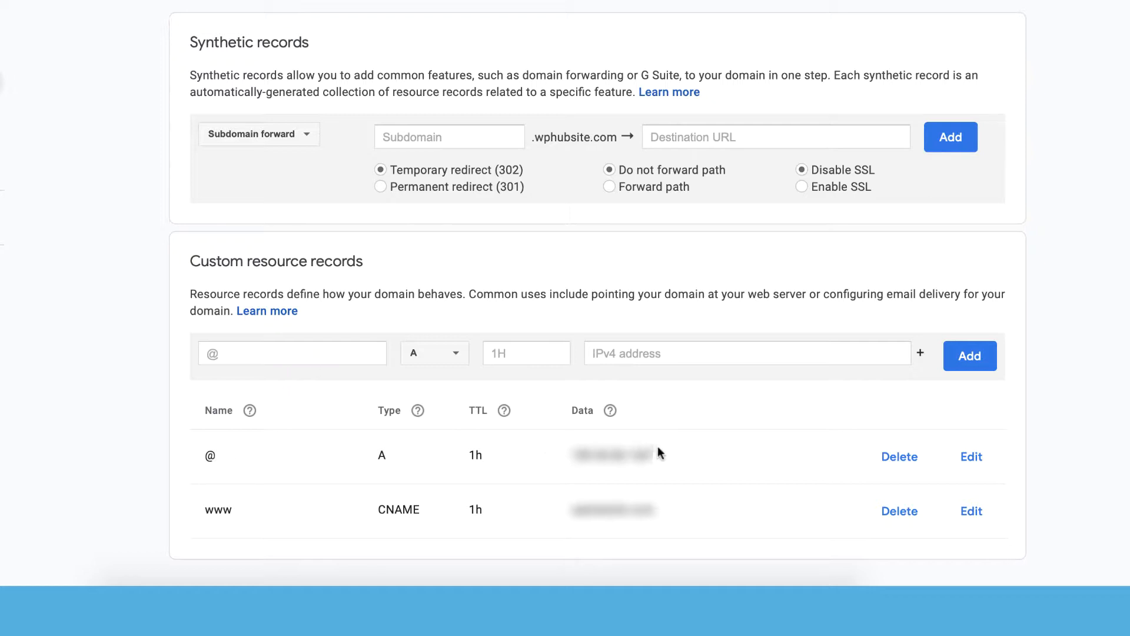
Step: Open the @ A record for editing and save it
left_click(969, 456)
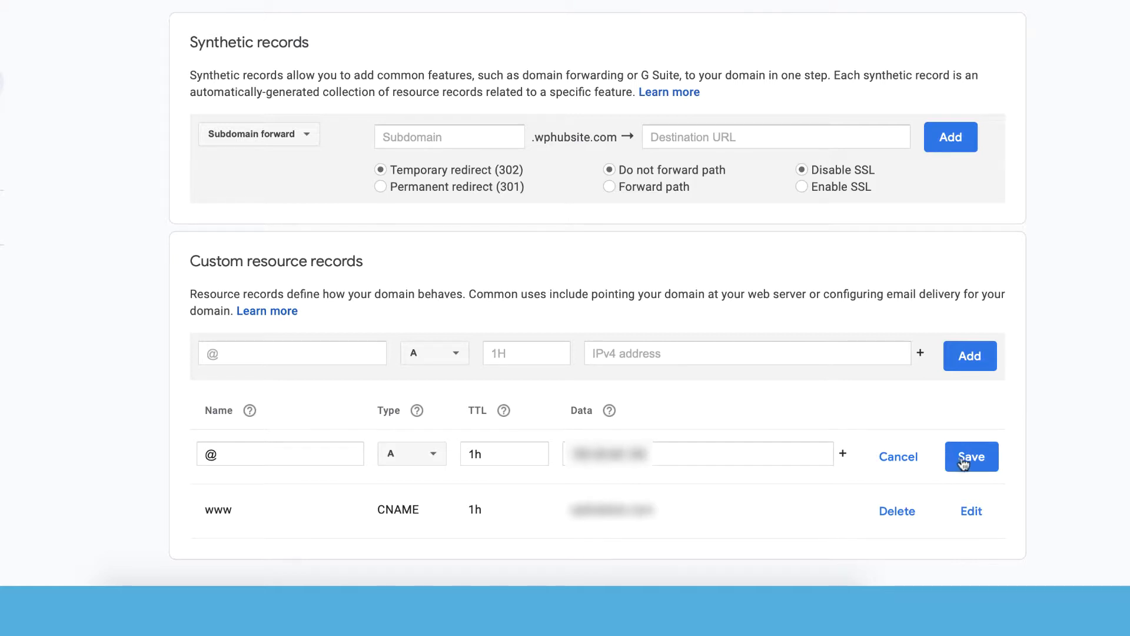
left_click(964, 464)
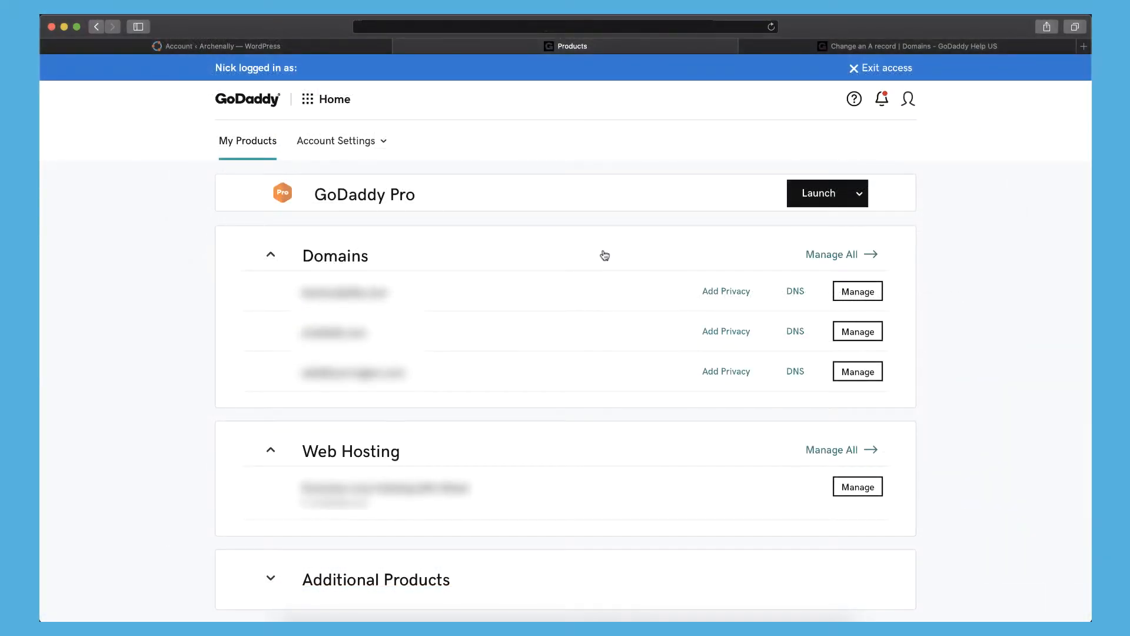
Step: In GoDaddy, open DNS management for the first listed domain and review its records and nameservers
left_click(790, 292)
scroll(468, 267, "down", 3)
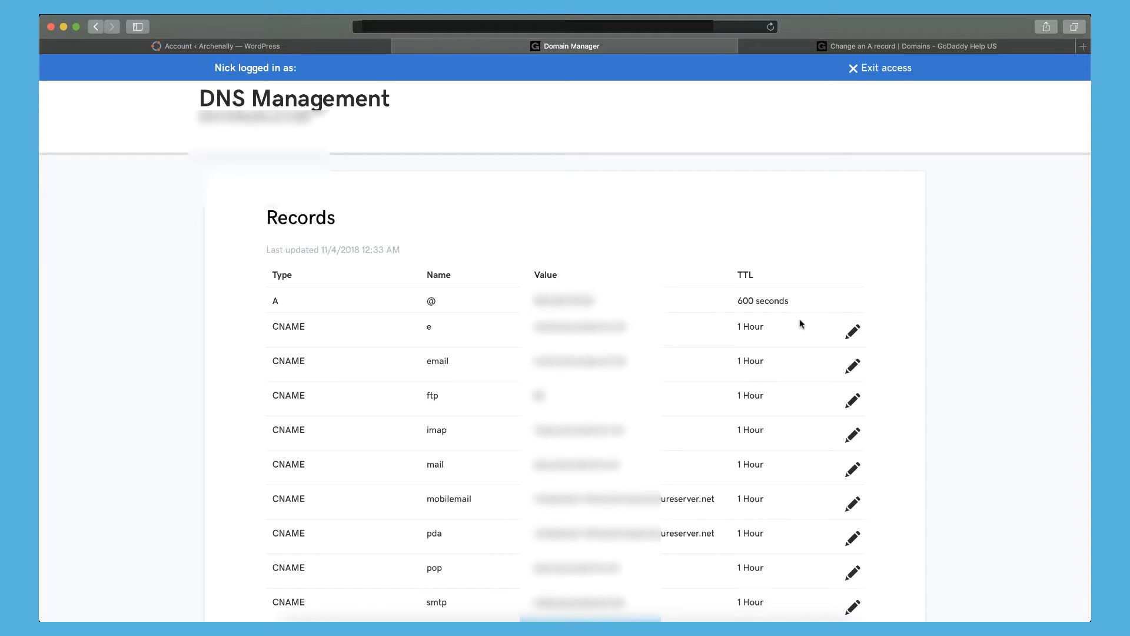
scroll(852, 331, "down", 5)
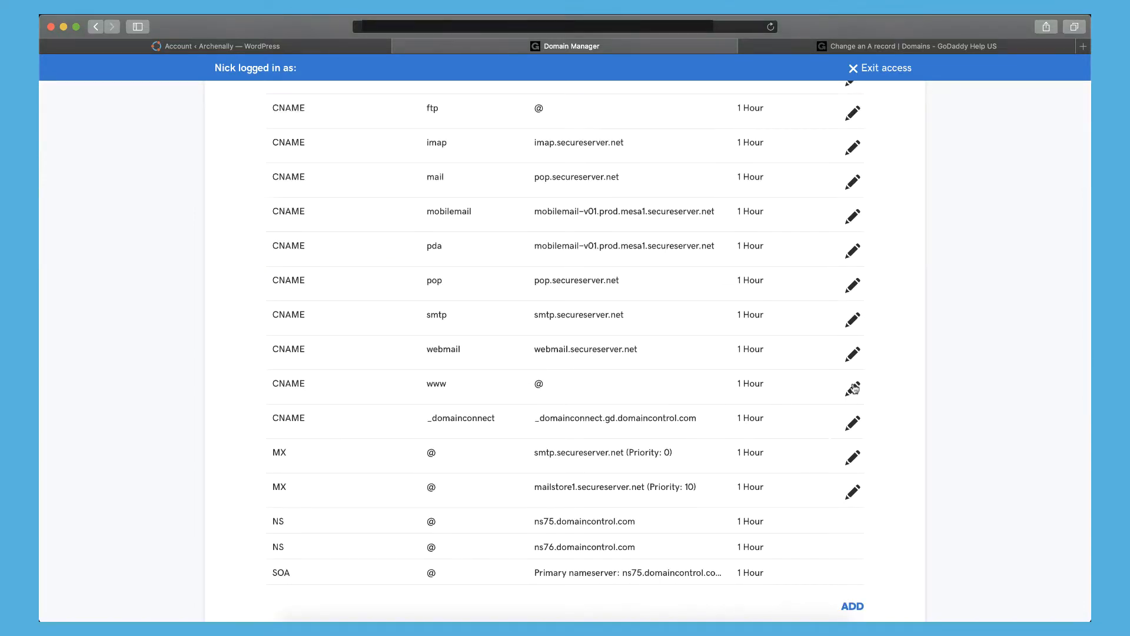
scroll(494, 305, "down", 8)
scroll(494, 304, "up", 3)
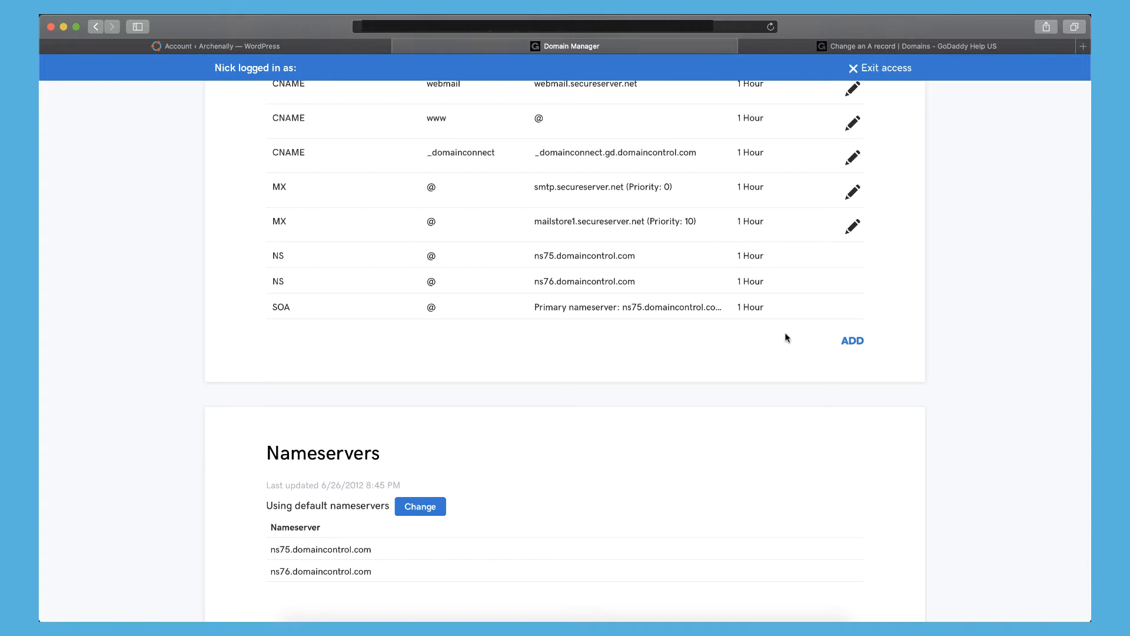
Step: Fill in a new A record with host @ pointing to the site's IP address, and cancel it
left_click(851, 342)
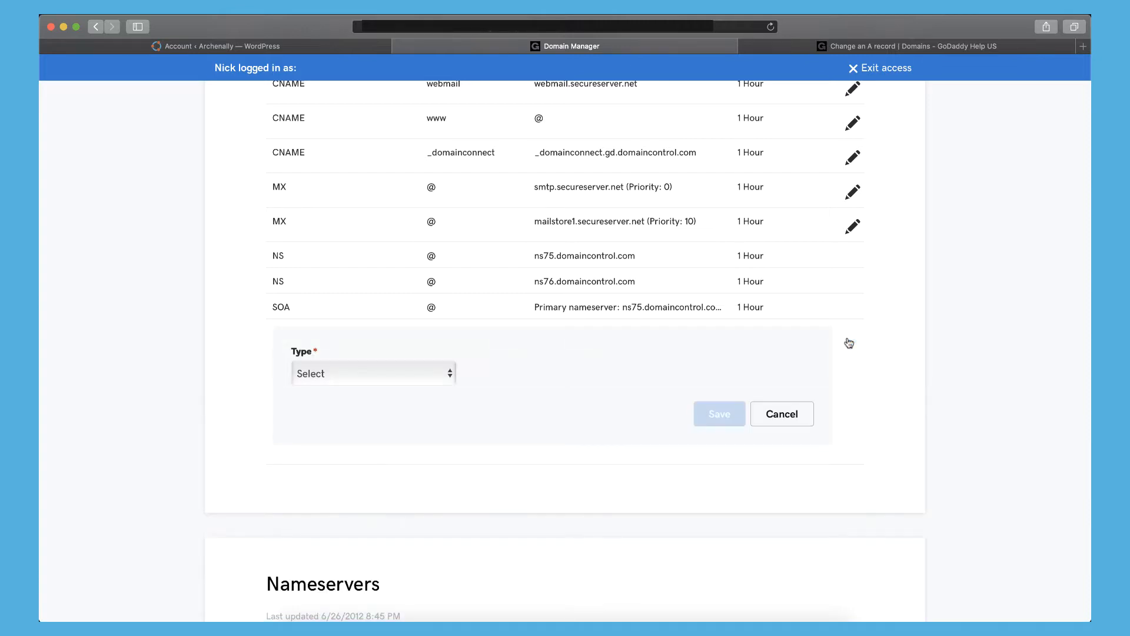
left_click(450, 373)
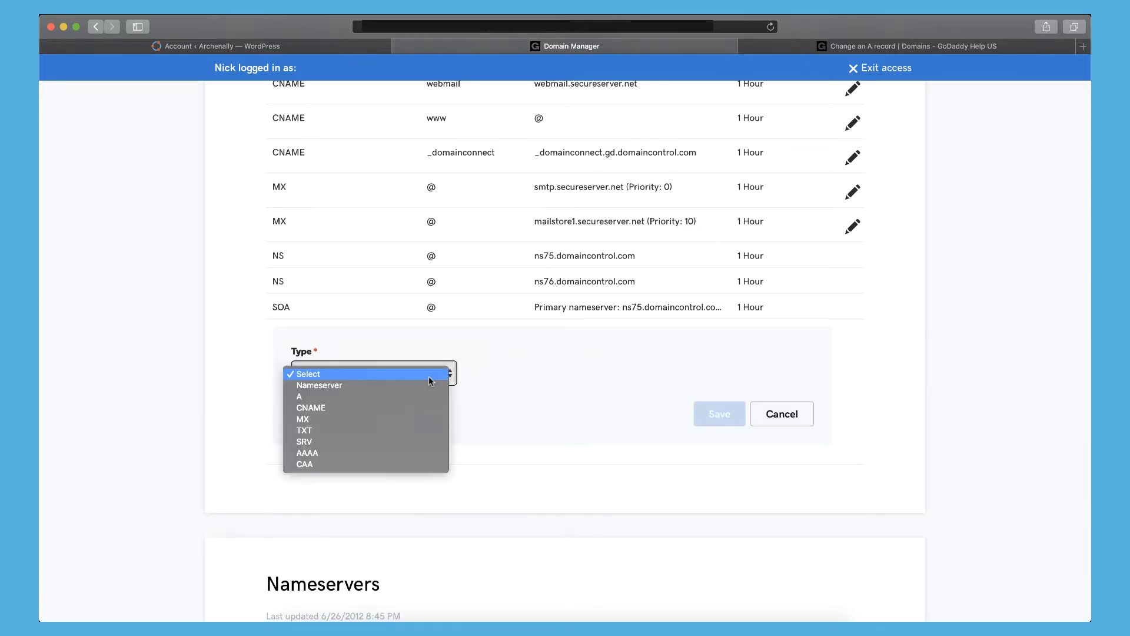
left_click(352, 399)
left_click(504, 378)
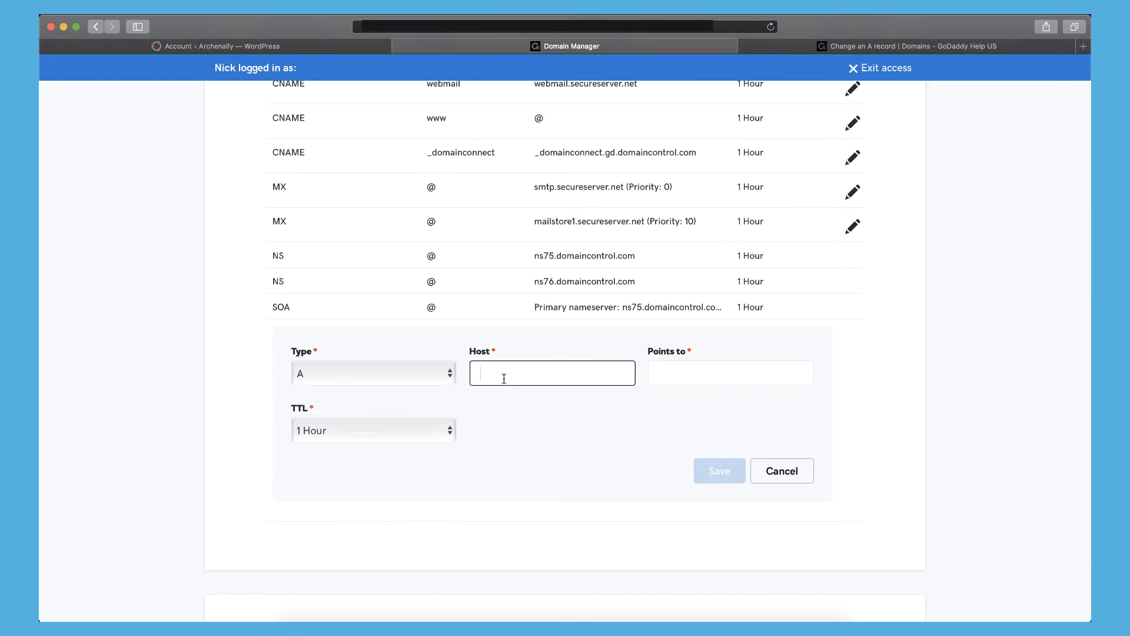
type("@")
left_click(668, 379)
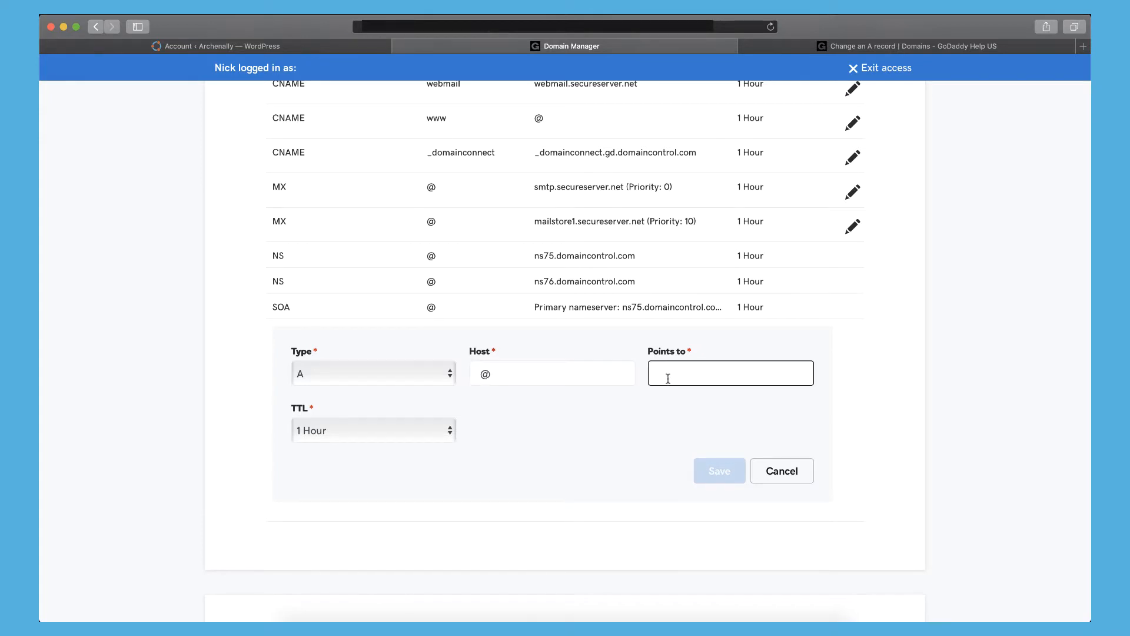
key("super+v")
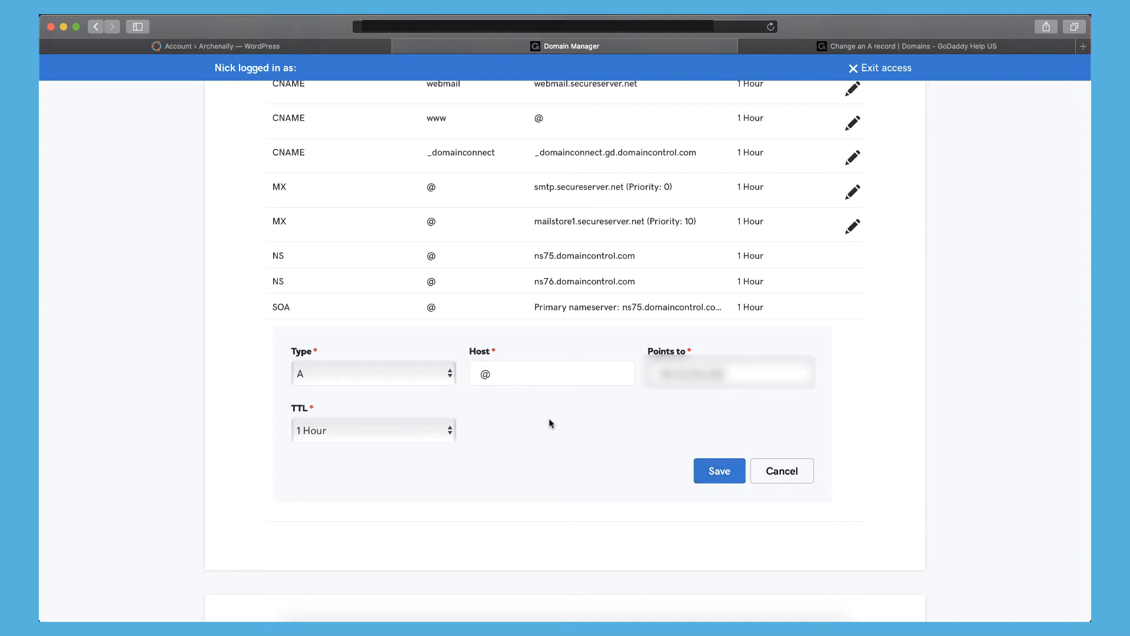
left_click(785, 472)
Step: Open the MX record for mailstore1.secureserver.net for editing, select its Points to value, and close the record
left_click(852, 226)
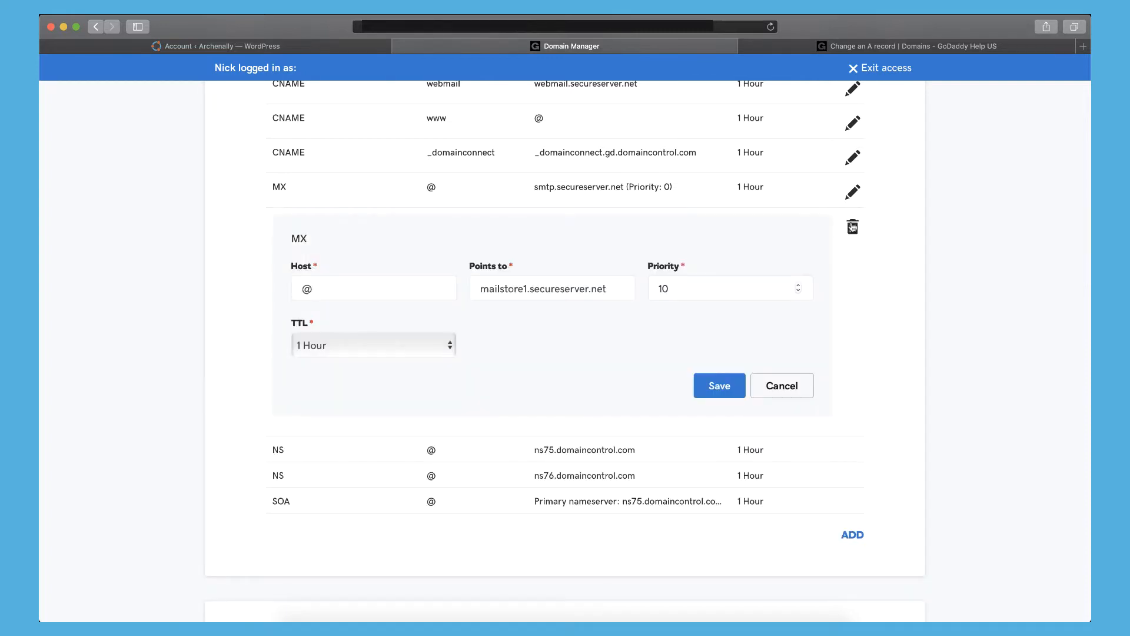
left_click(515, 288)
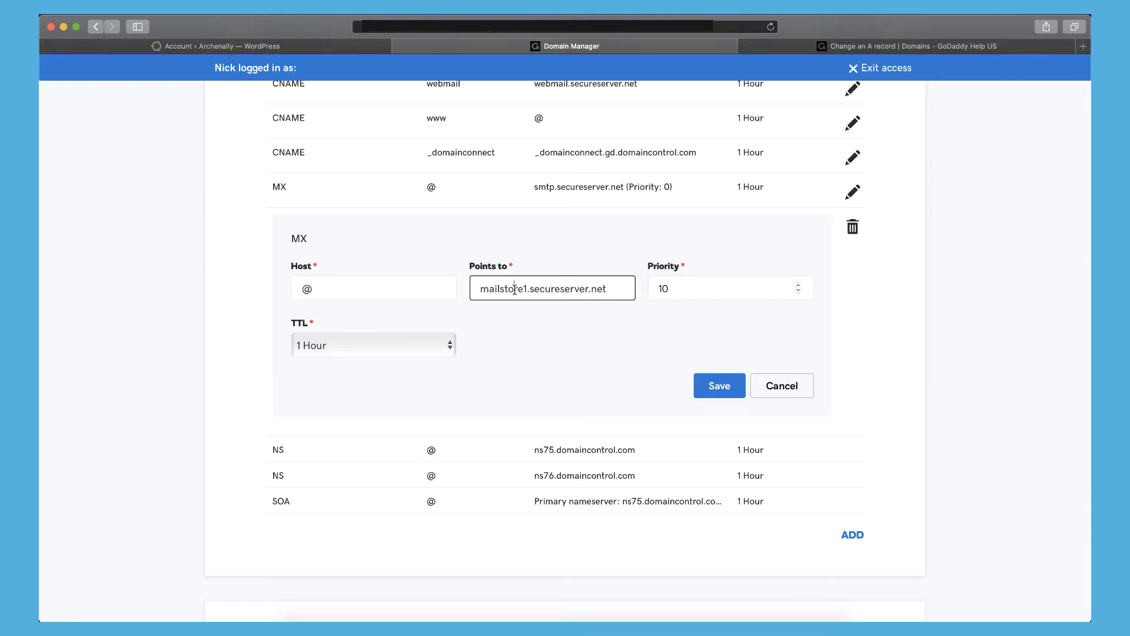
left_click_drag(515, 289, 630, 289)
left_click(630, 288)
left_click(720, 386)
Step: Open the CNAME record for host e for editing and cancel the edit
scroll(780, 398, "up", 10)
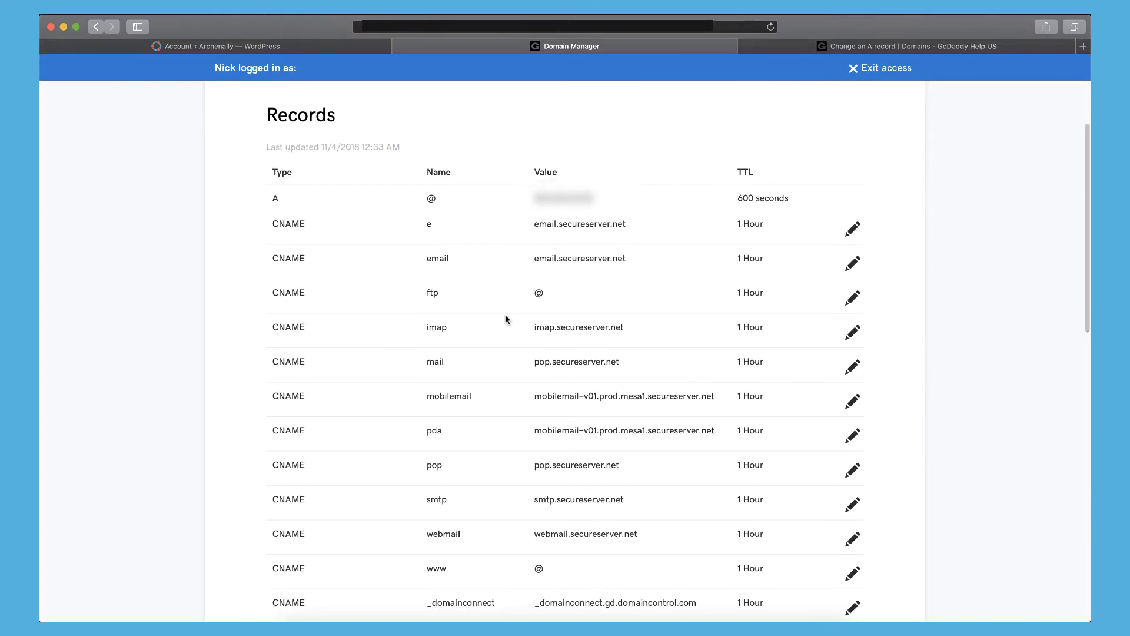
left_click(850, 233)
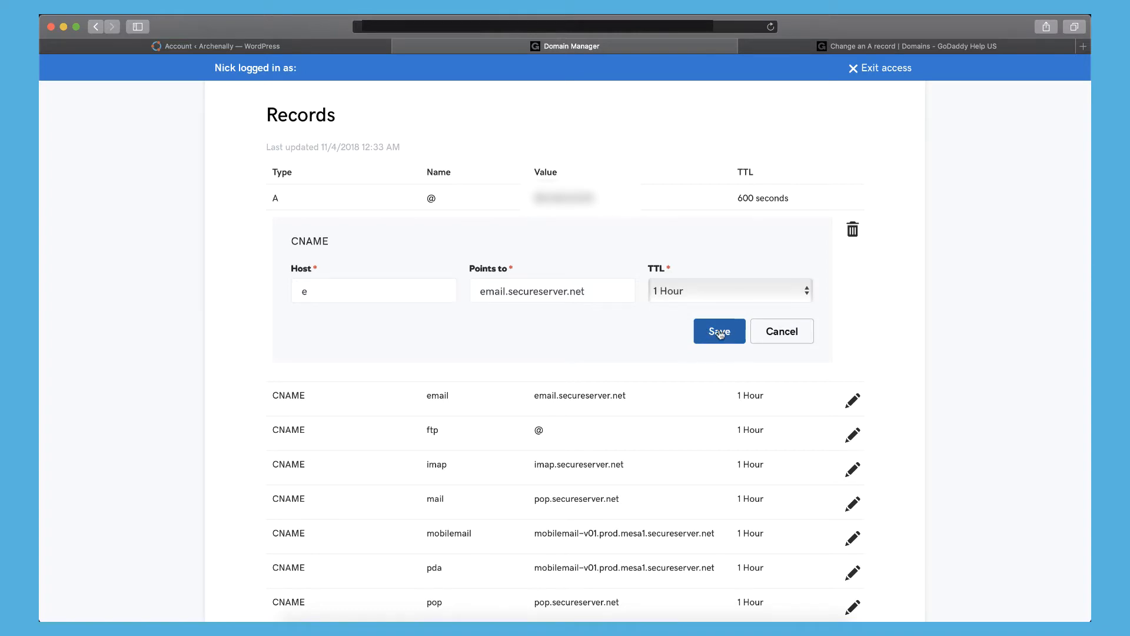
left_click(778, 332)
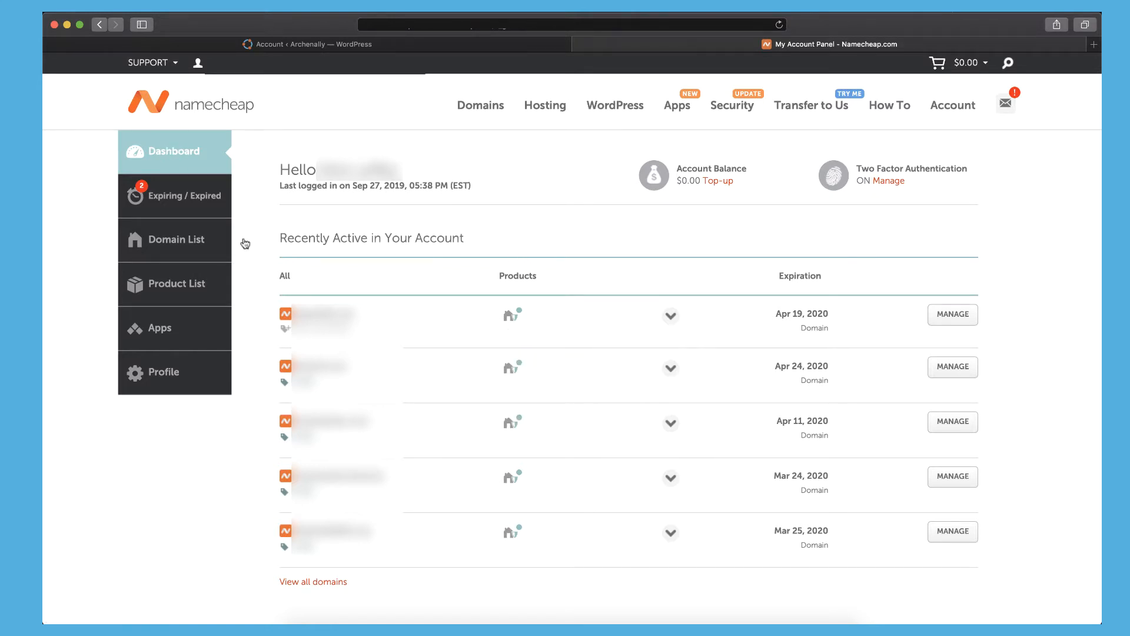
Step: In Namecheap, open the Advanced DNS settings of the domain expiring Apr 19, 2020 and review its host records and mail settings
left_click(184, 245)
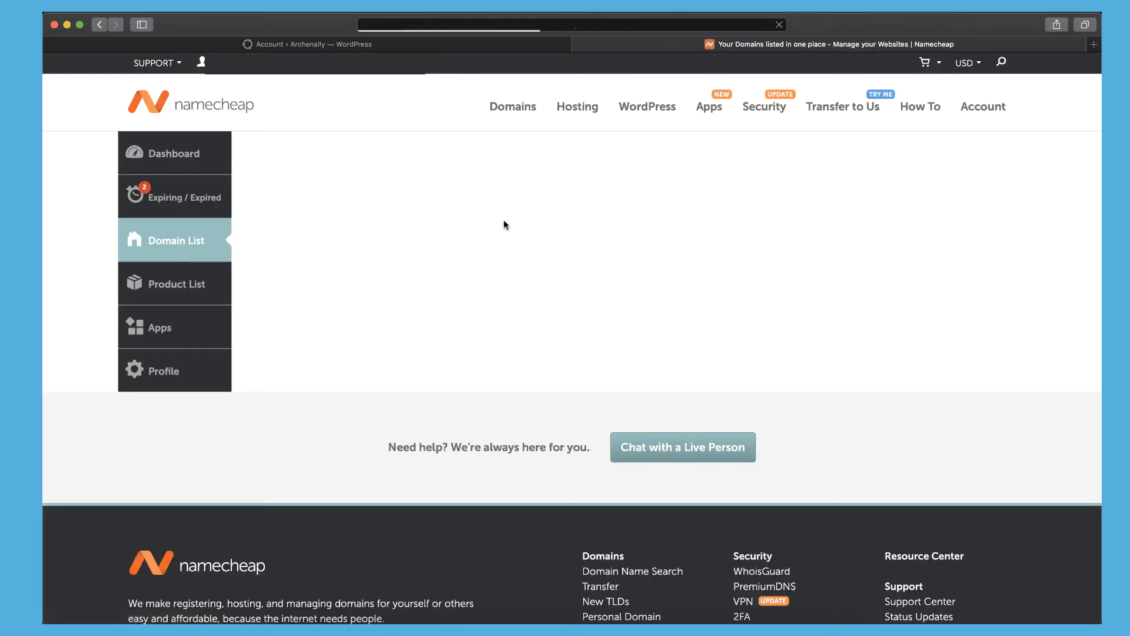
scroll(510, 327, "down", 10)
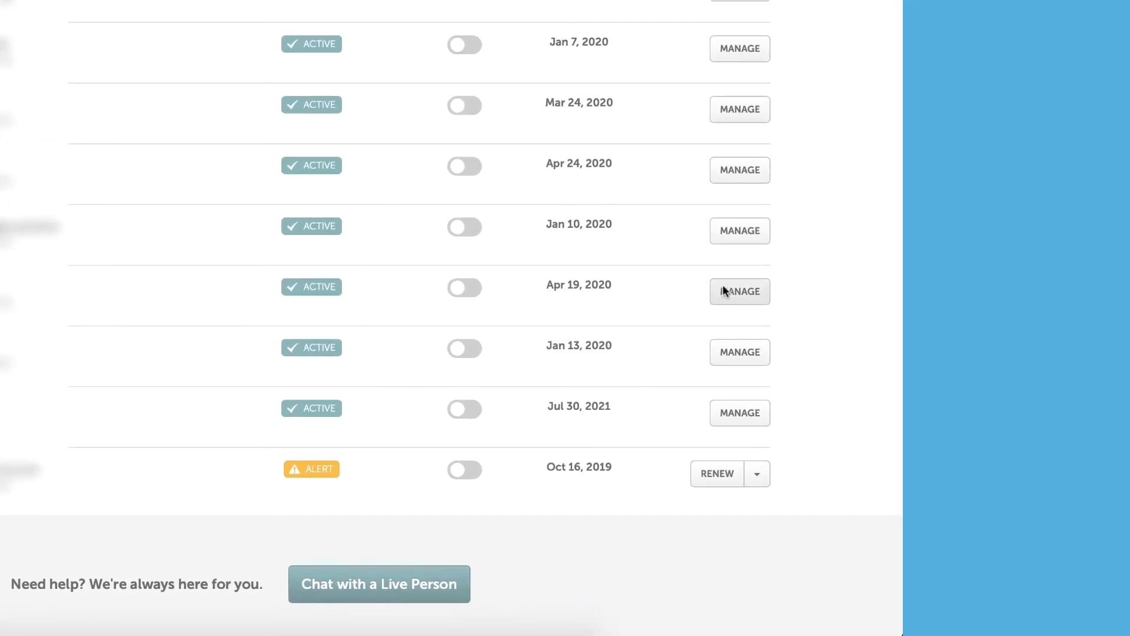
left_click(724, 290)
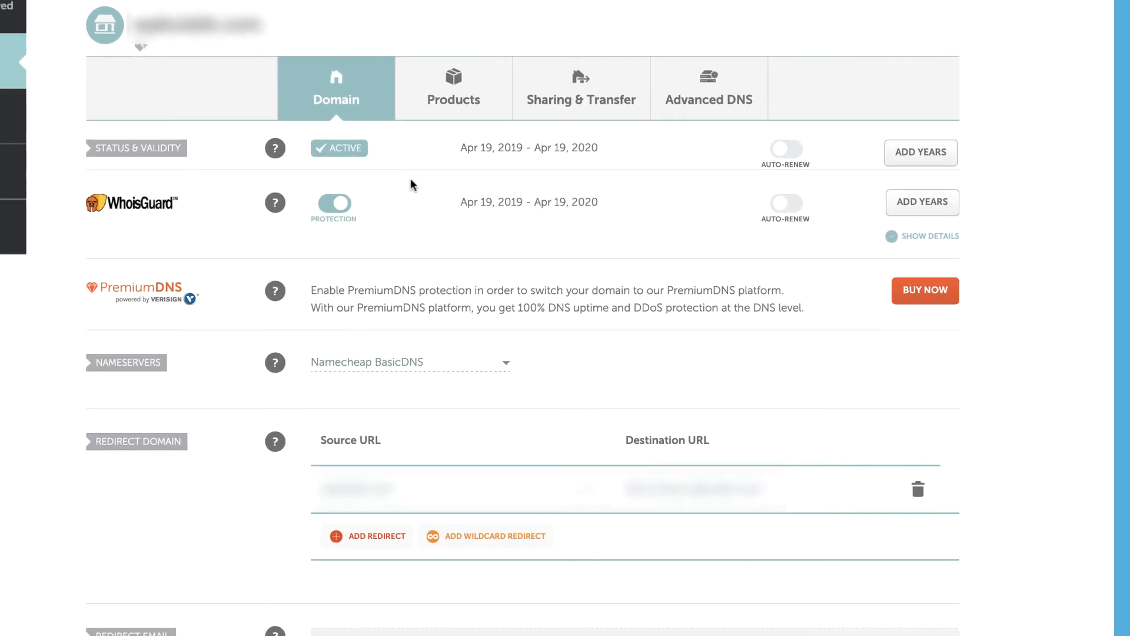
left_click(710, 100)
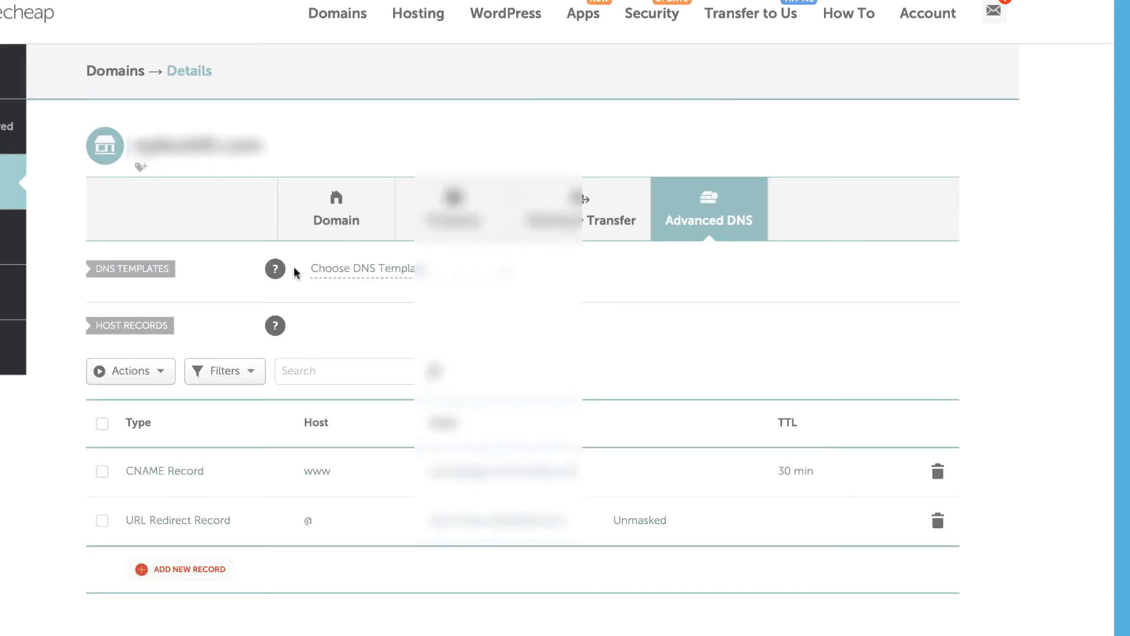
scroll(299, 291, "down", 3)
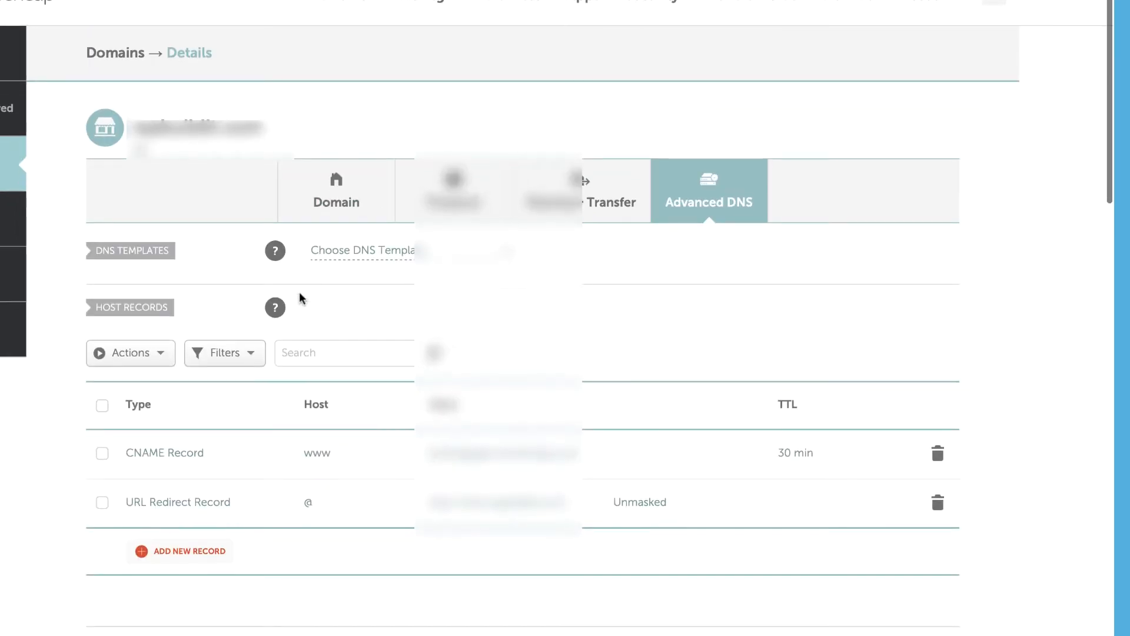
scroll(371, 285, "down", 1)
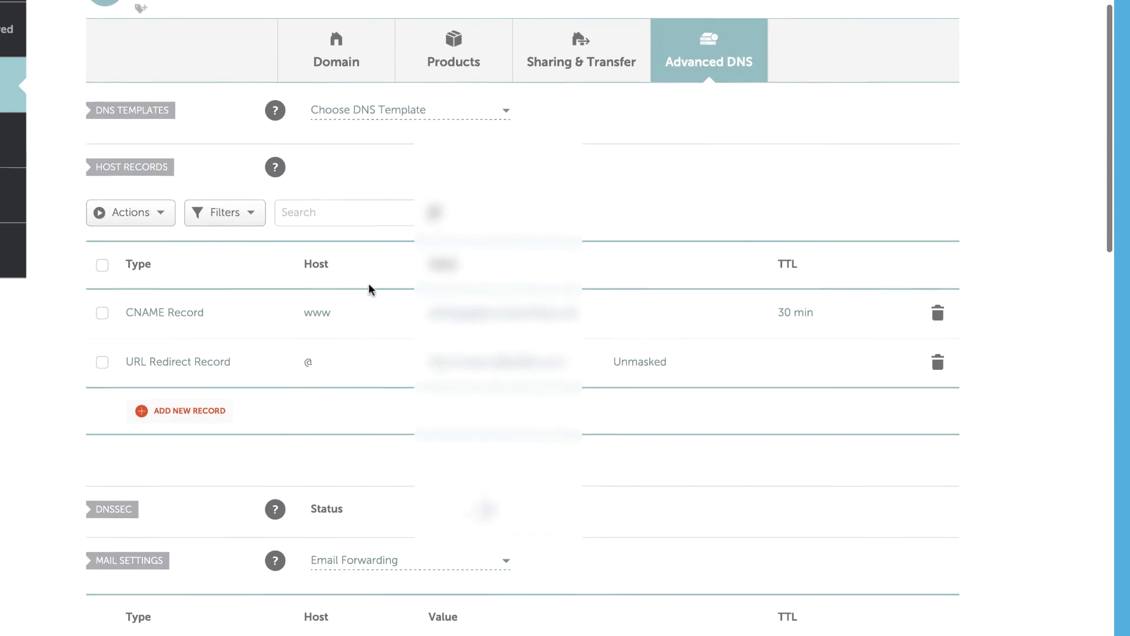
scroll(371, 274, "down", 3)
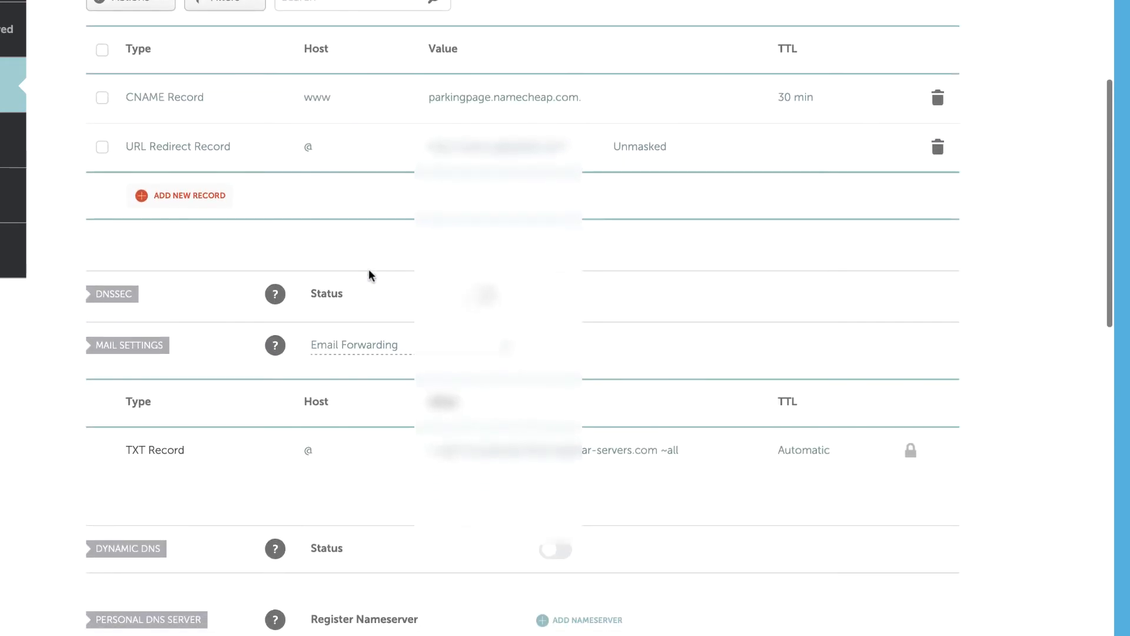
Step: Add an A record with host @ and the site's IP address as its value to wpbuildit.com's host records
scroll(370, 274, "down", 3)
scroll(368, 269, "down", 2)
scroll(369, 268, "up", 10)
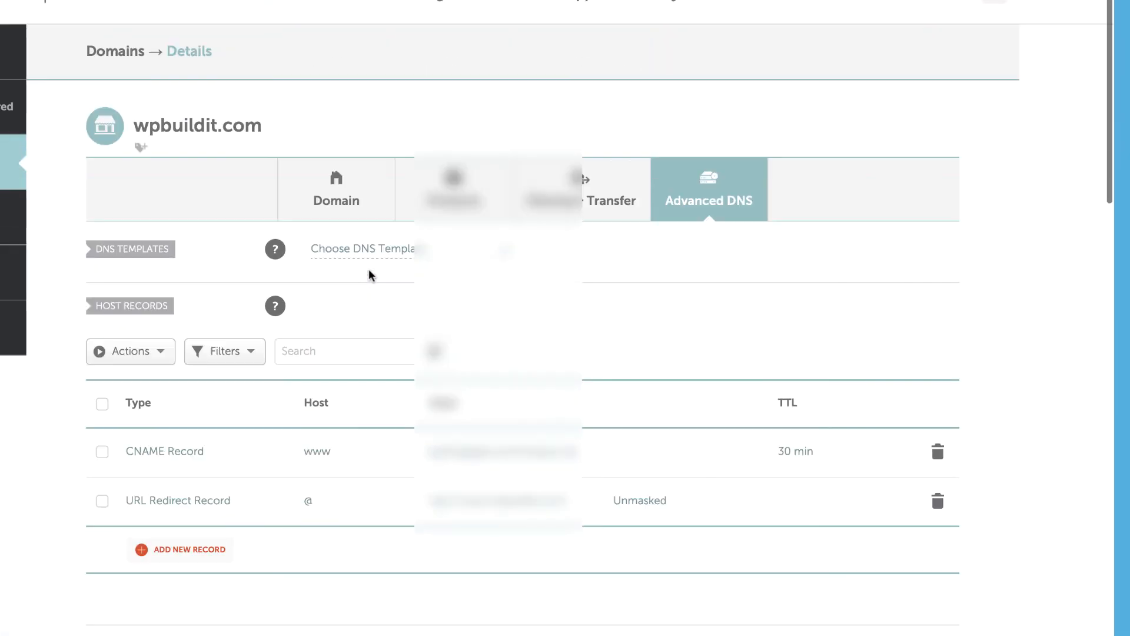
scroll(369, 268, "down", 2)
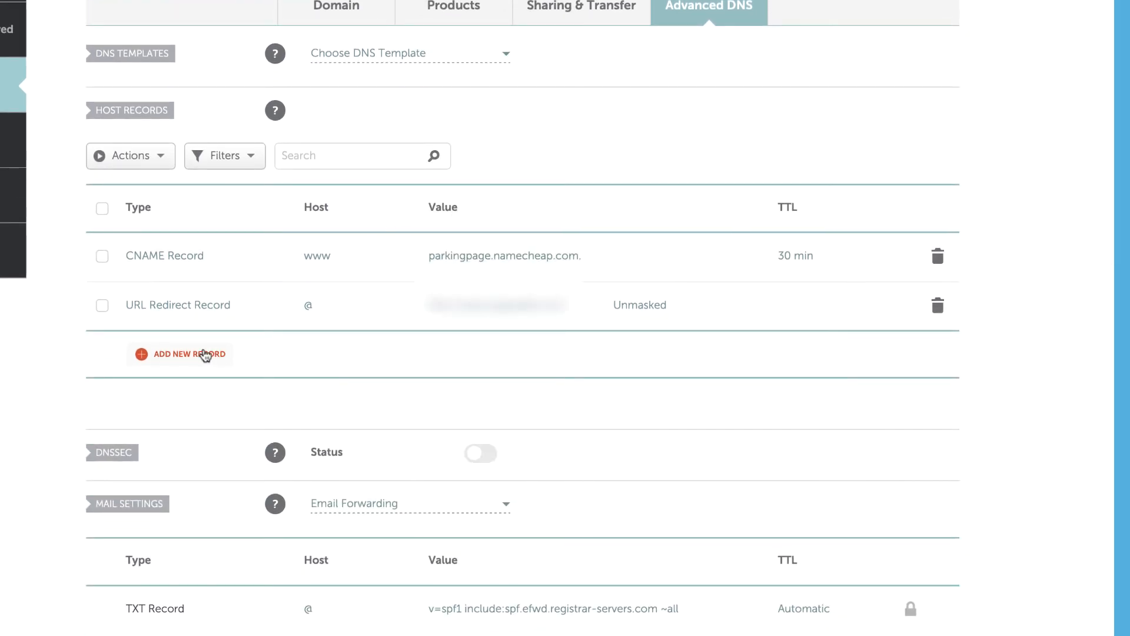
left_click(183, 352)
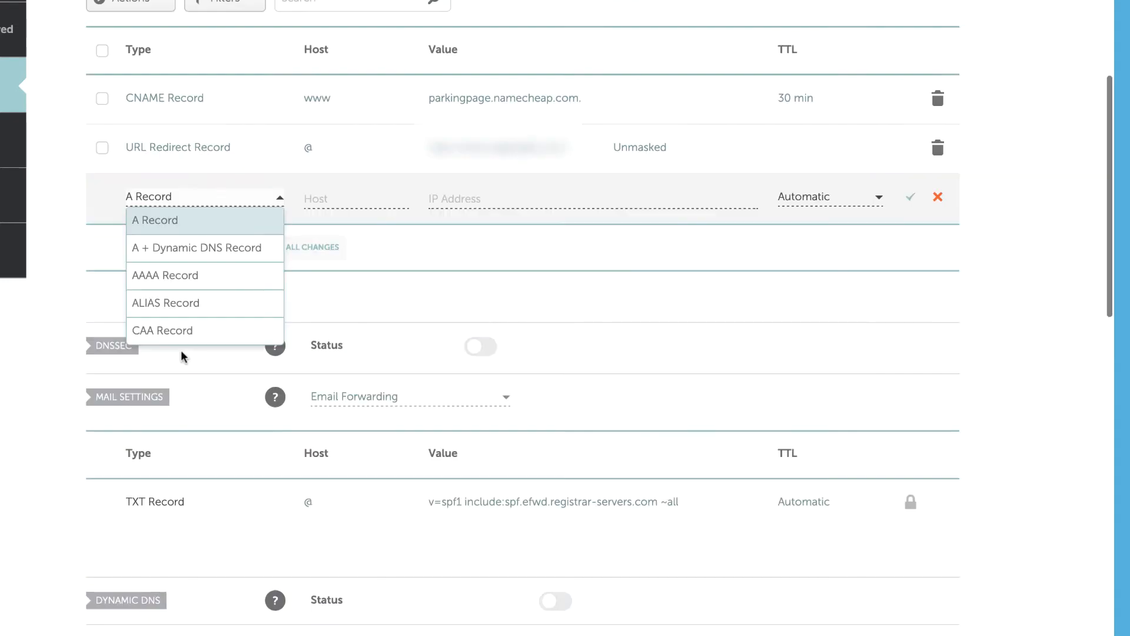
left_click(187, 225)
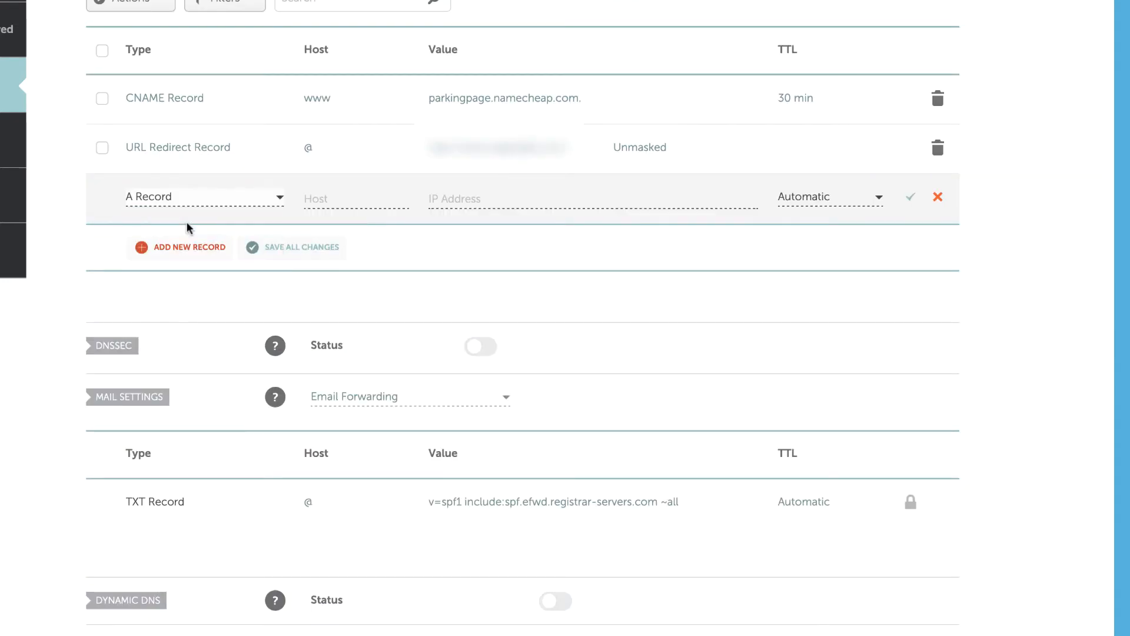
left_click(328, 199)
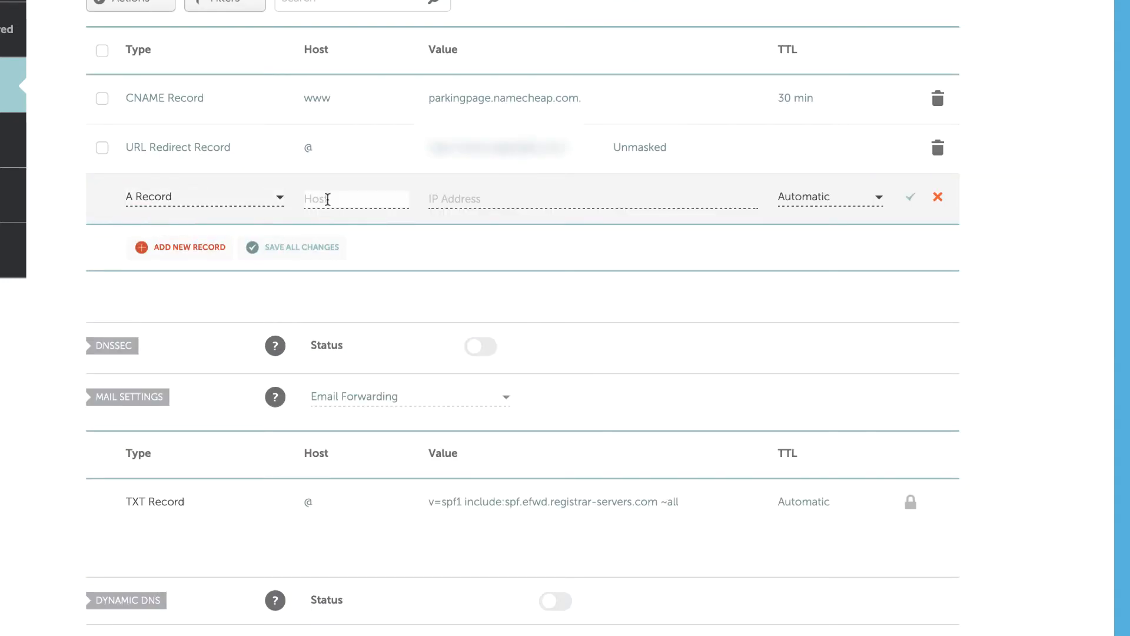
type("@")
left_click(479, 202)
key("ctrl+v")
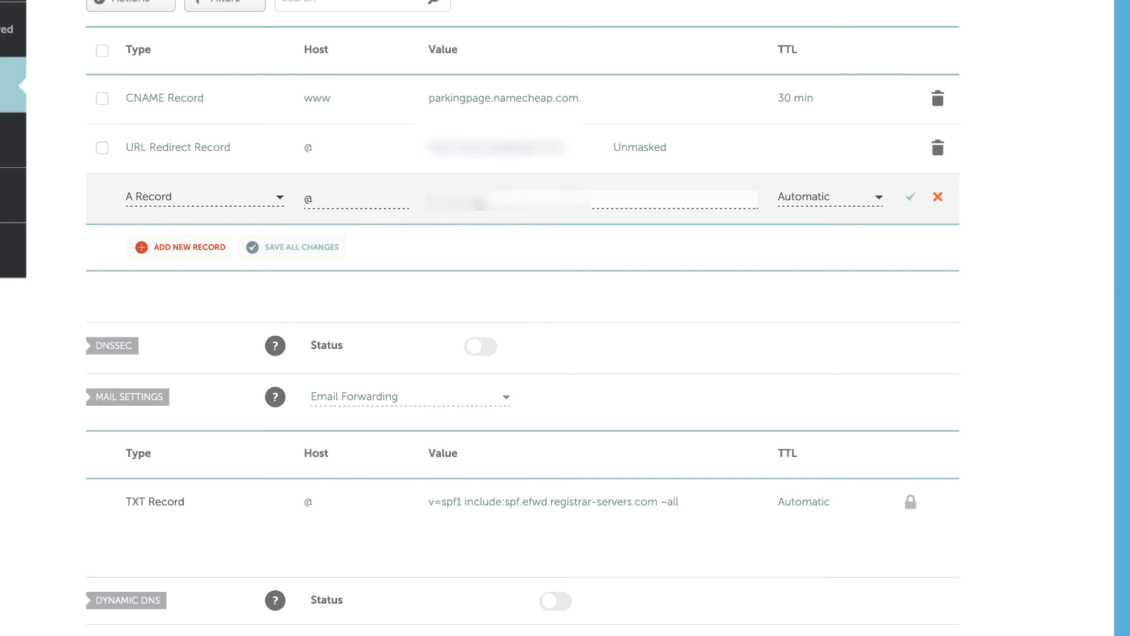
key("ctrl+v")
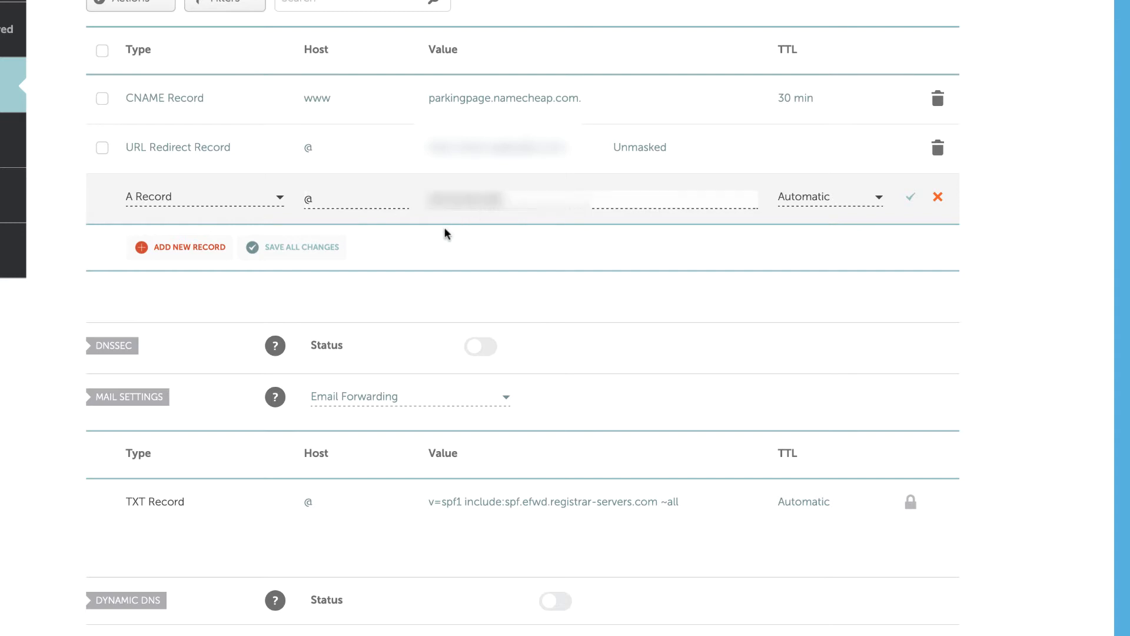
left_click(911, 200)
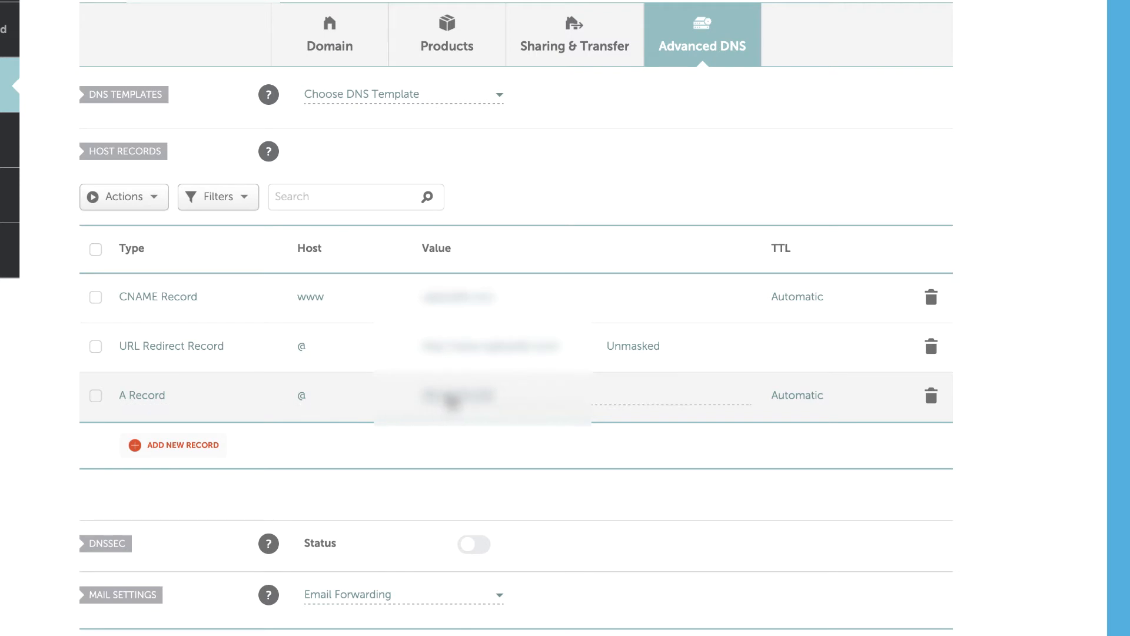
Step: Replace the IP address in the A record for host @ with the copied one and save the record
left_click(448, 399)
left_click_drag(512, 396, 382, 397)
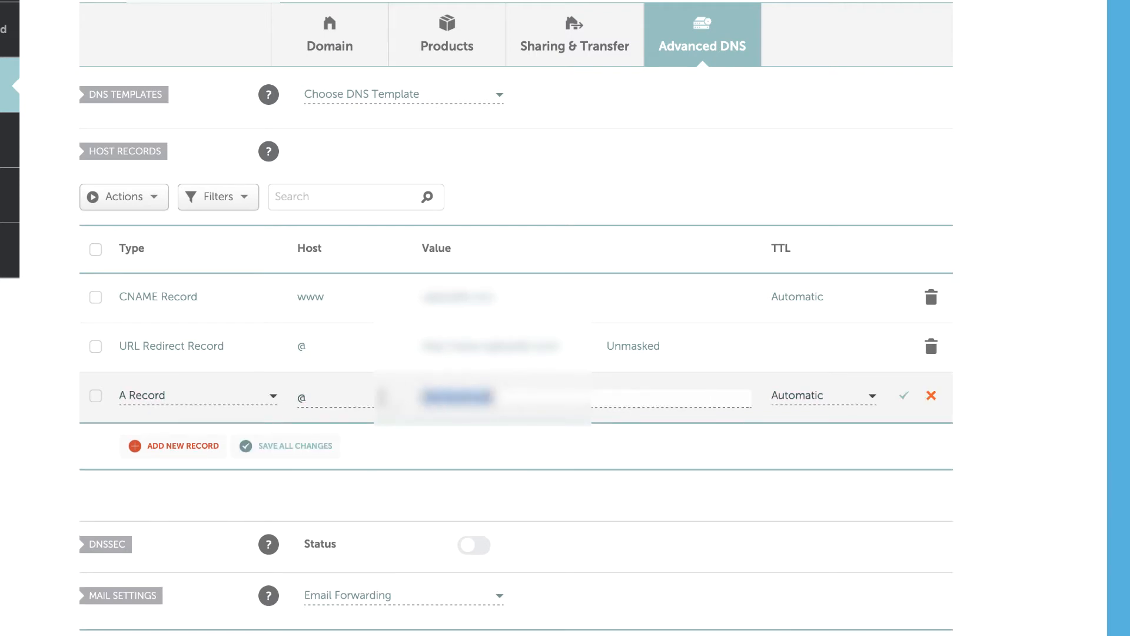
key("super+v")
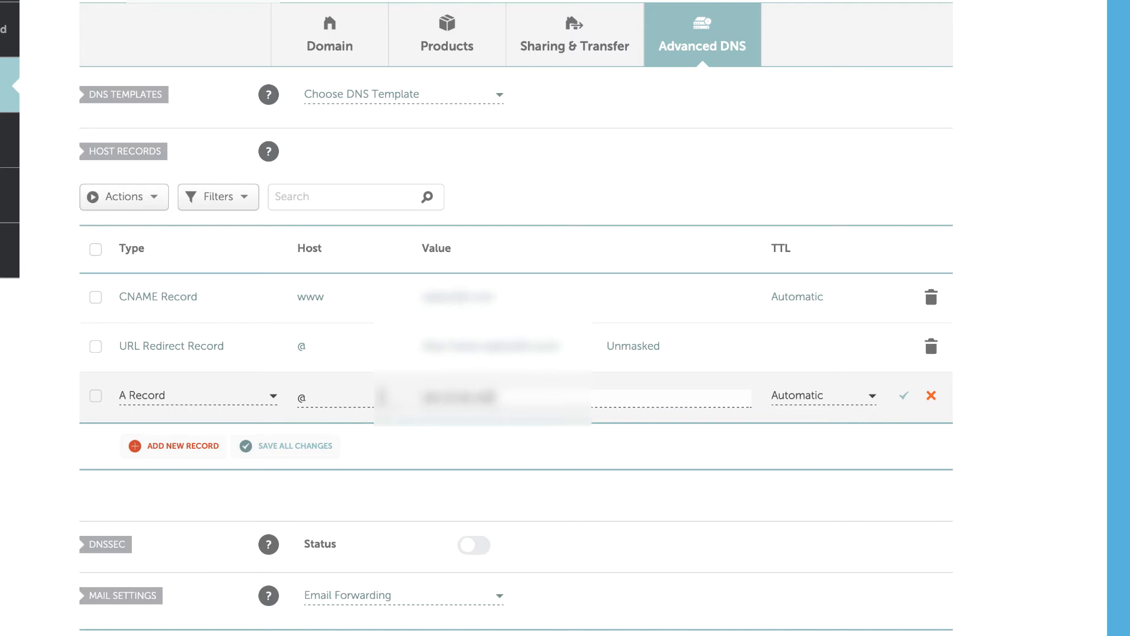
left_click(908, 400)
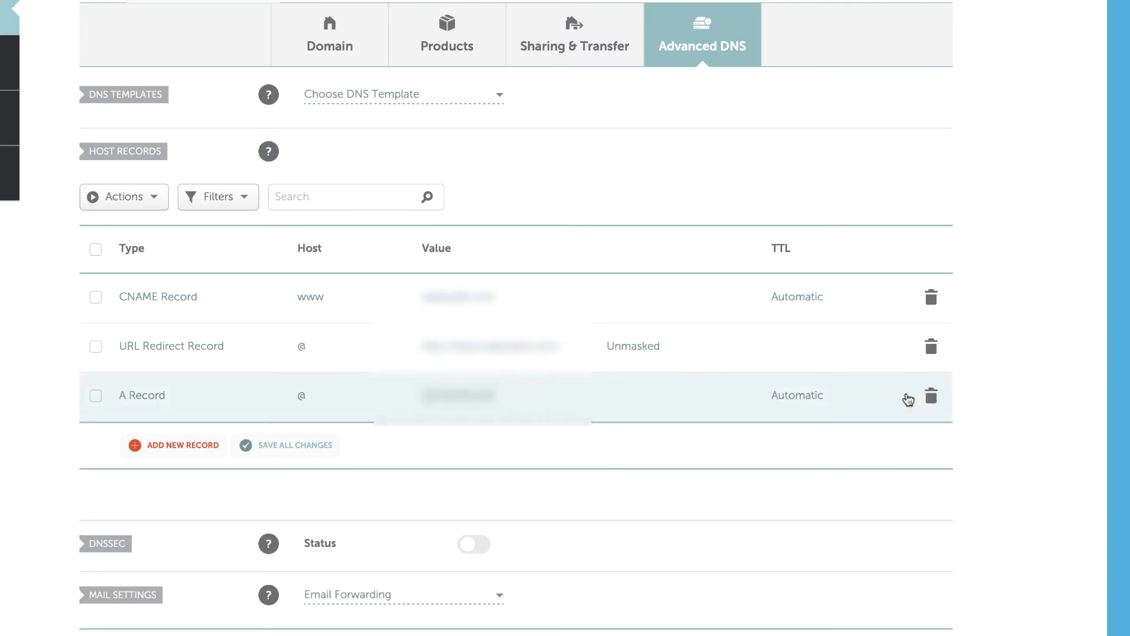